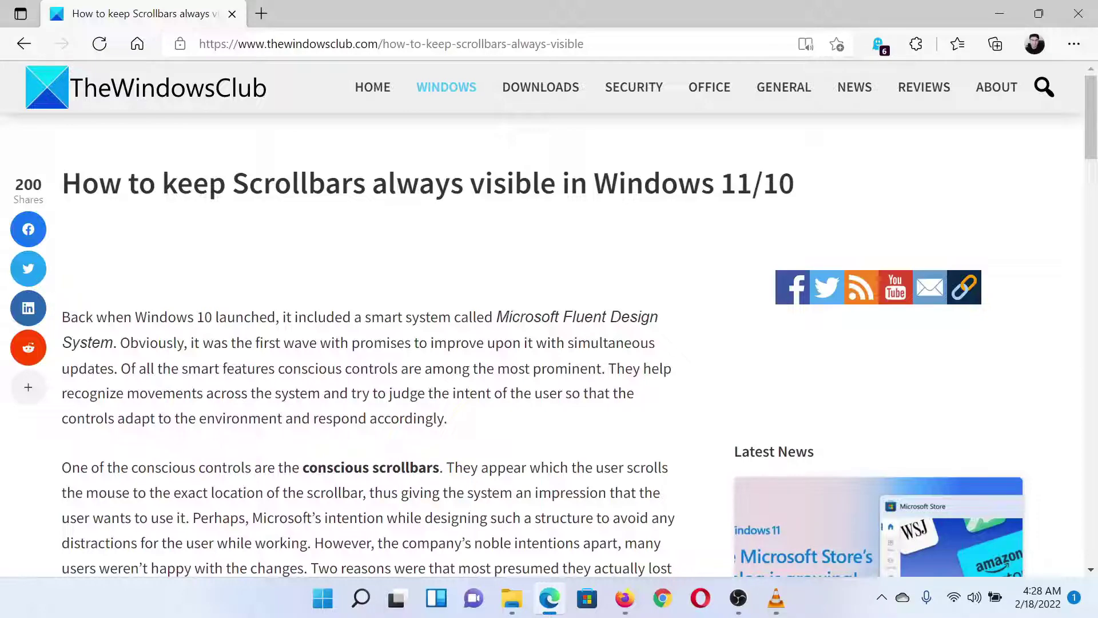
pyautogui.scroll(-5, 564, 365)
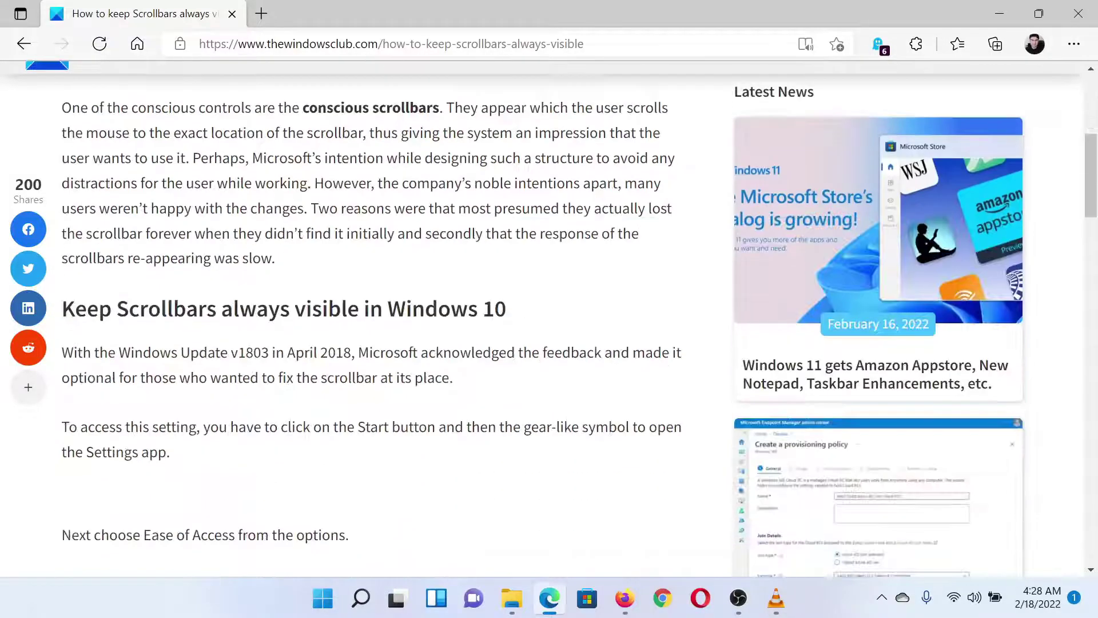
pyautogui.scroll(-2, 564, 365)
pyautogui.scroll(-3, 564, 365)
pyautogui.scroll(-3, 565, 365)
pyautogui.scroll(-2, 564, 364)
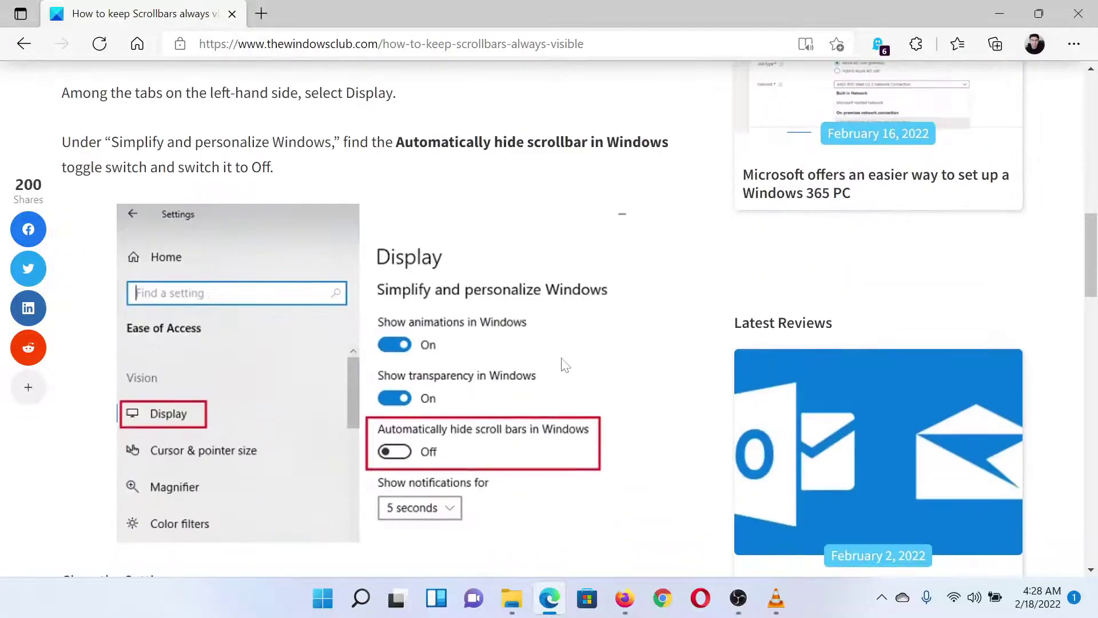
pyautogui.scroll(-1, 565, 365)
# - Turn 'Always show scrollbars' On in Settings under Accessibility > Visual effects
pyautogui.rightClick(323, 600)
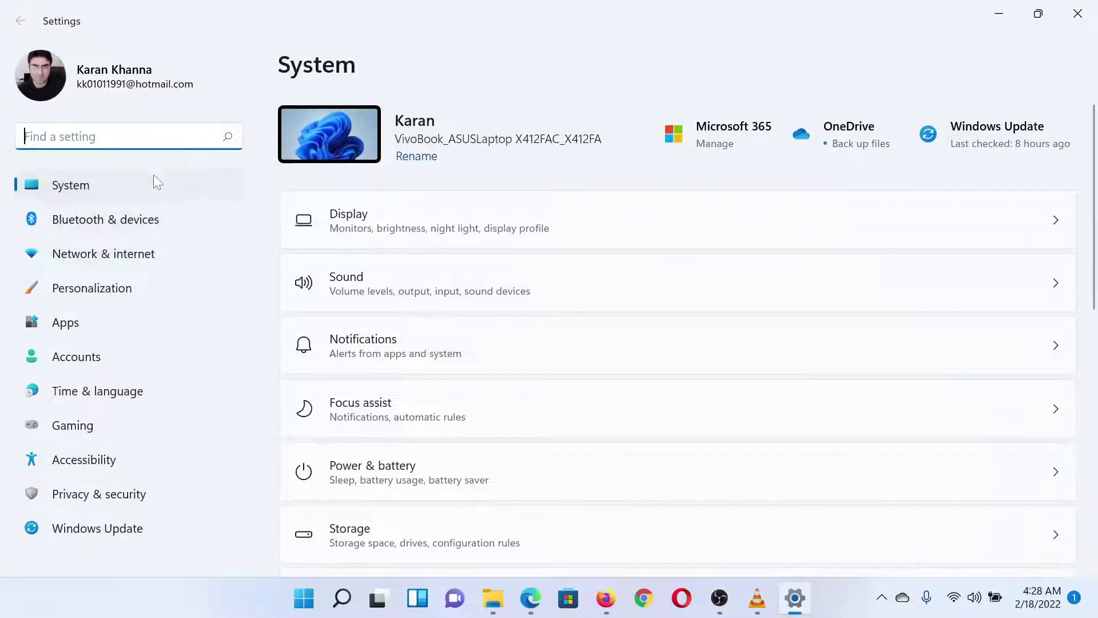
pyautogui.click(111, 460)
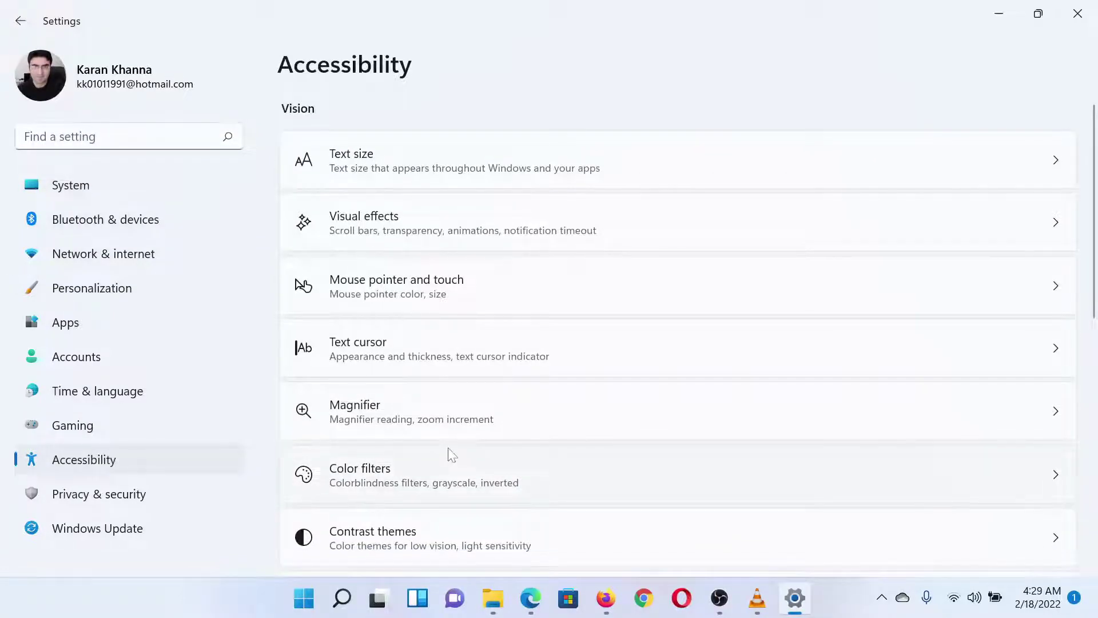
pyautogui.click(441, 222)
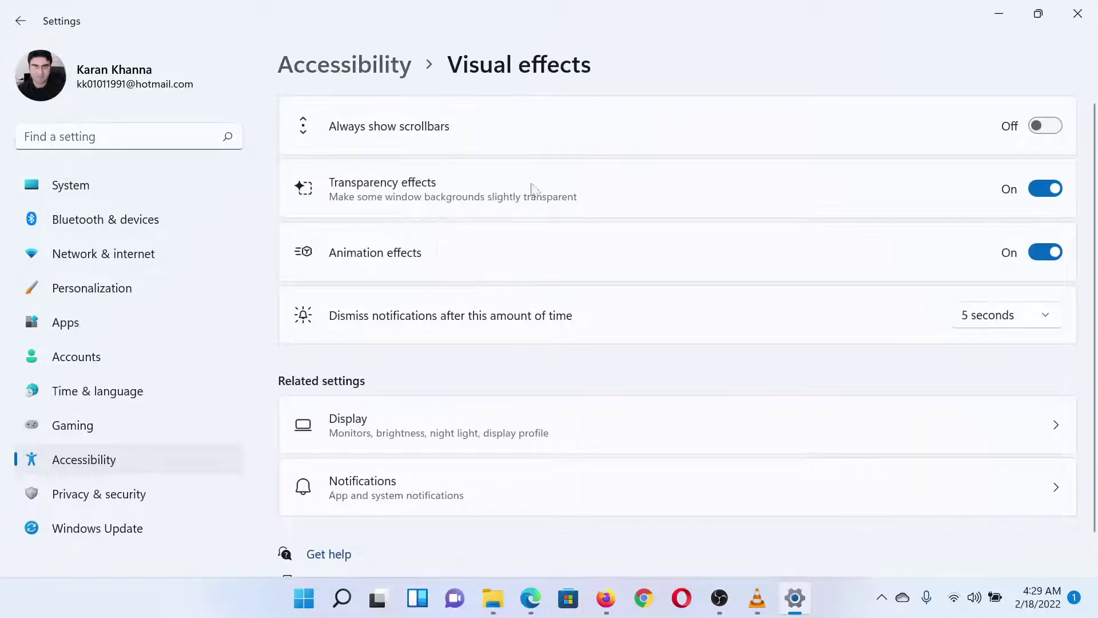
pyautogui.click(1047, 127)
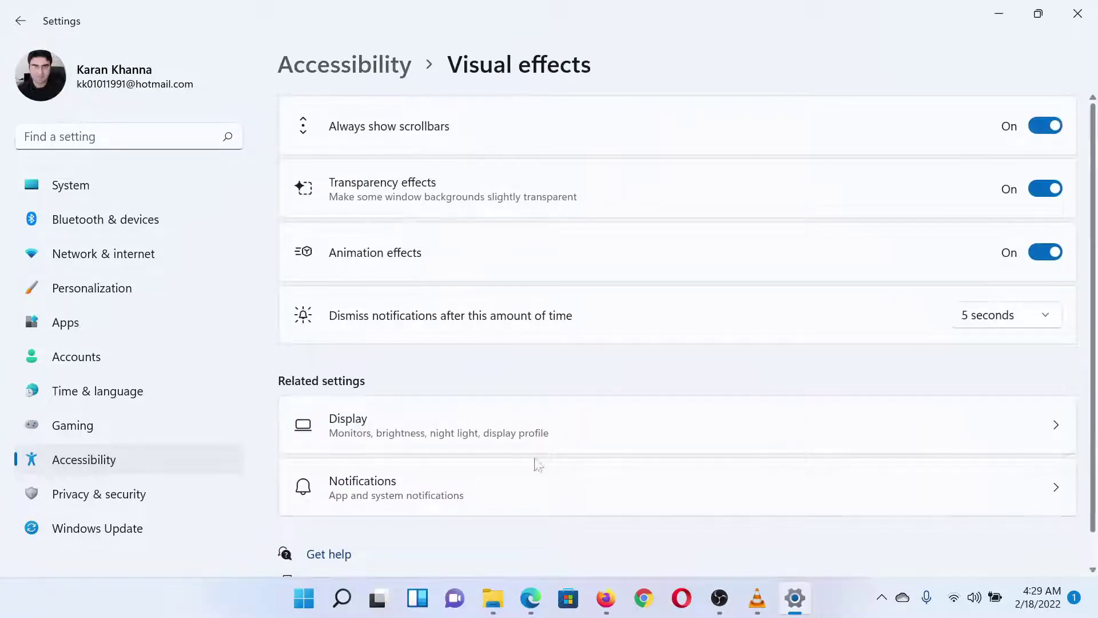
# - Switch back to the scrollbars article in Microsoft Edge from the taskbar
pyautogui.click(530, 599)
pyautogui.scroll(5, 449, 343)
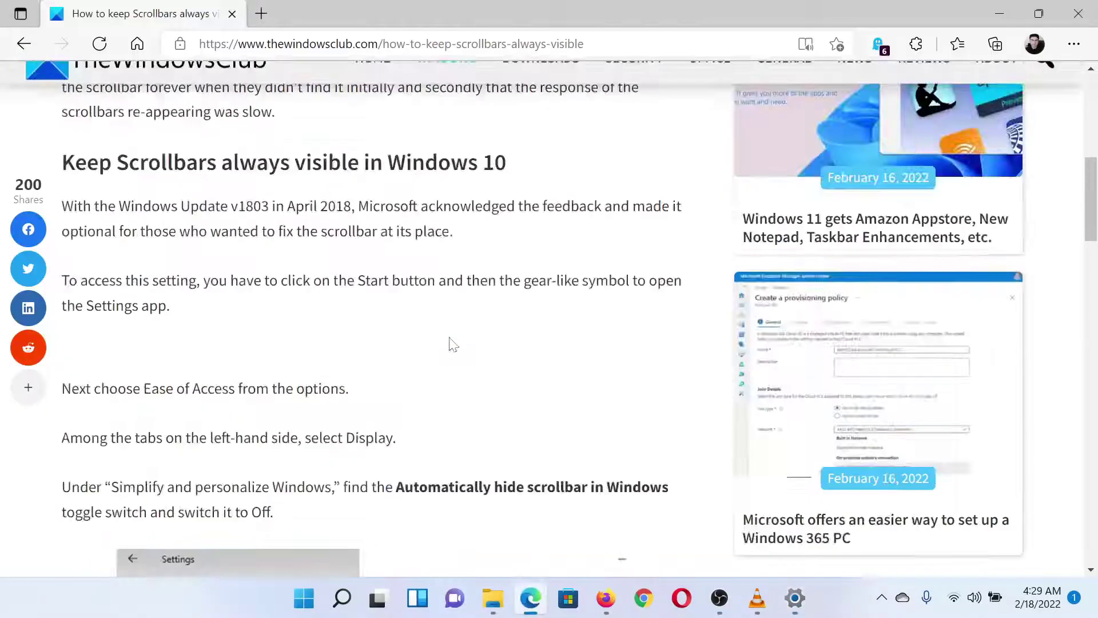
pyautogui.scroll(5, 448, 343)
pyautogui.scroll(2, 449, 343)
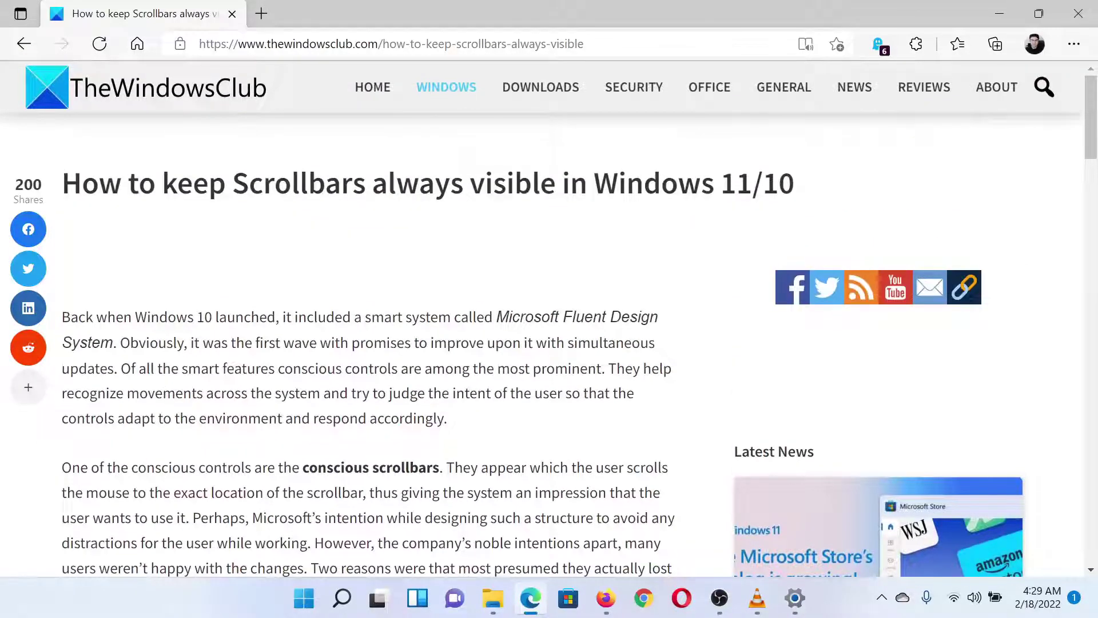